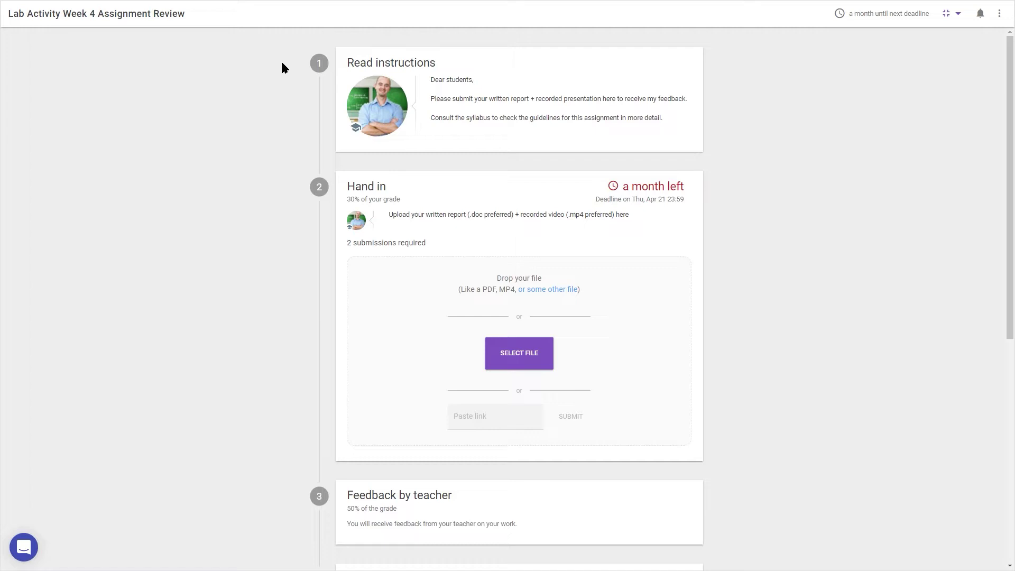
pyautogui.scroll(-3, 284, 68)
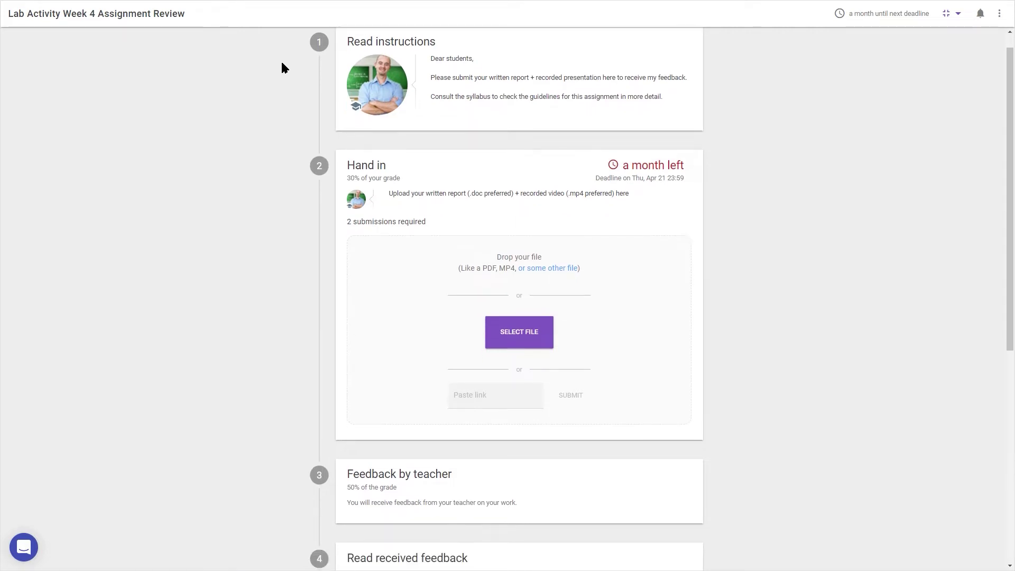
pyautogui.scroll(-1, 285, 59)
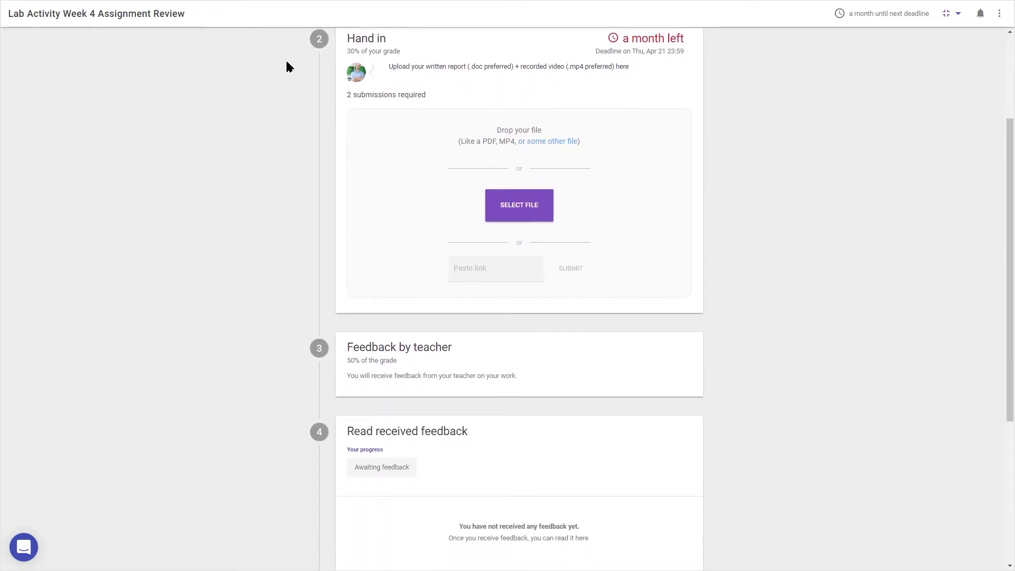
pyautogui.scroll(-5, 285, 59)
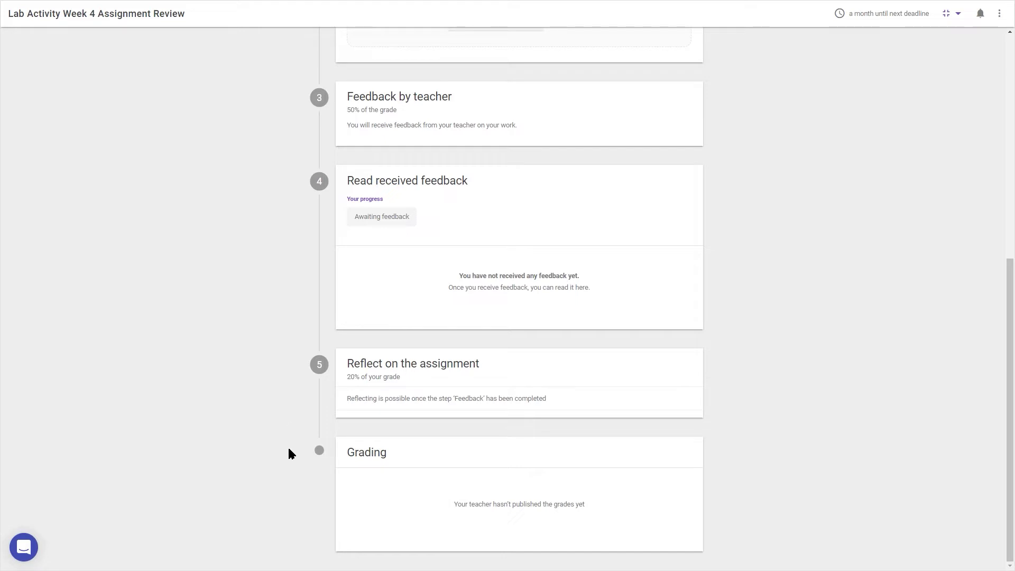
pyautogui.scroll(2, 288, 446)
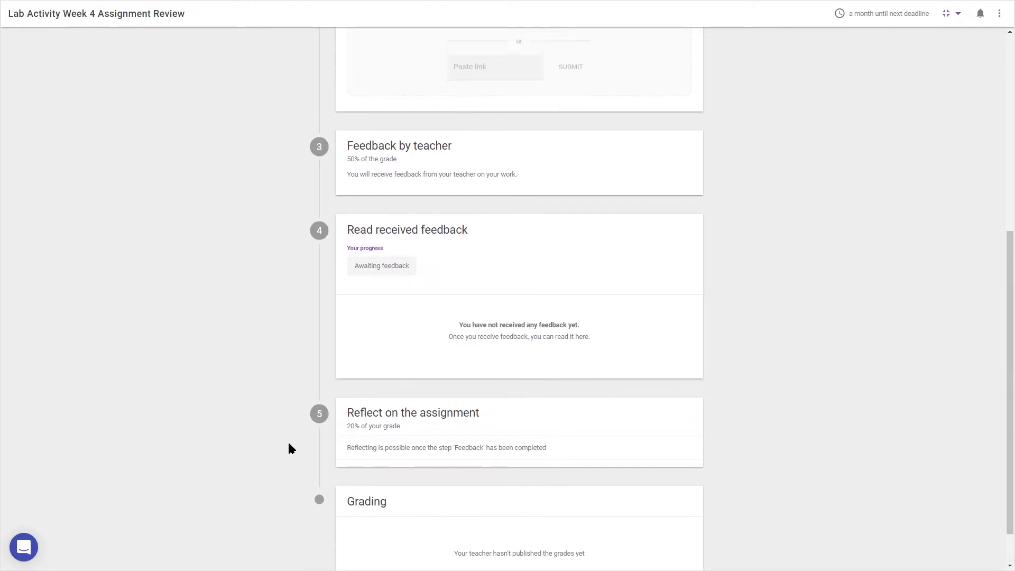
pyautogui.scroll(3, 288, 439)
pyautogui.scroll(3, 285, 357)
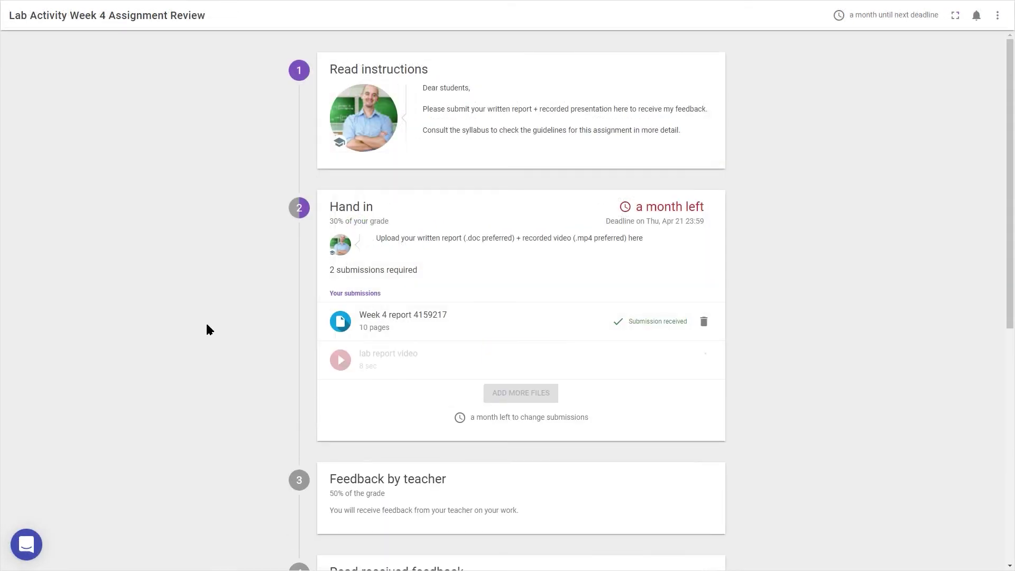
pyautogui.scroll(-1, 243, 319)
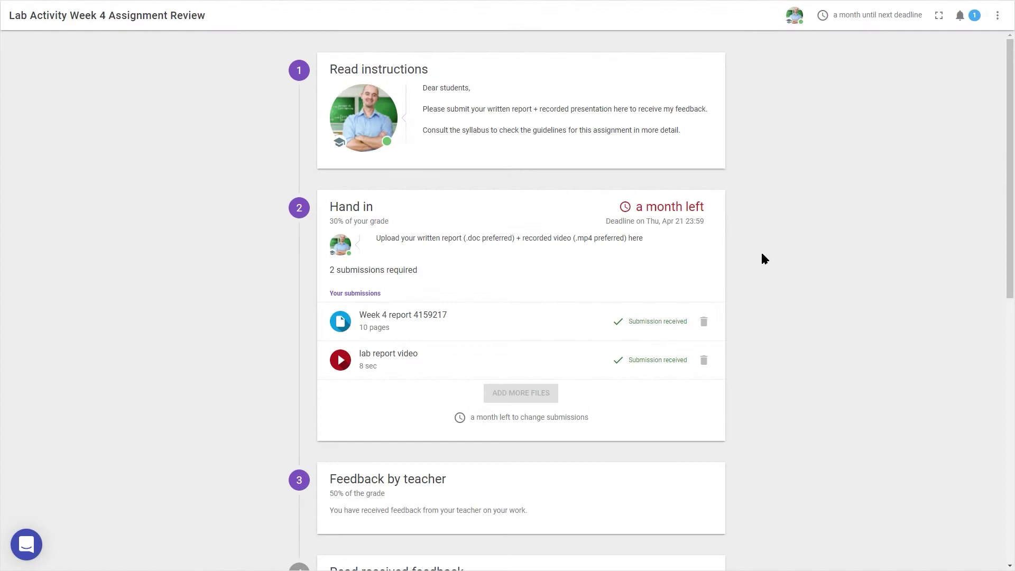
# Check the new notification and open the teacher's rubric feedback on the Week 4 report
pyautogui.click(974, 15)
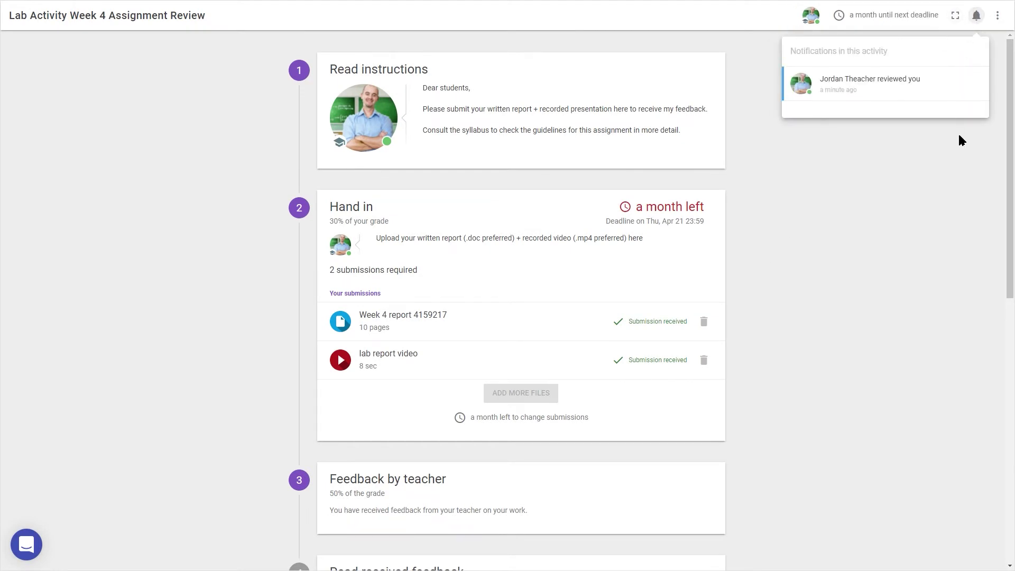
pyautogui.scroll(-5, 958, 132)
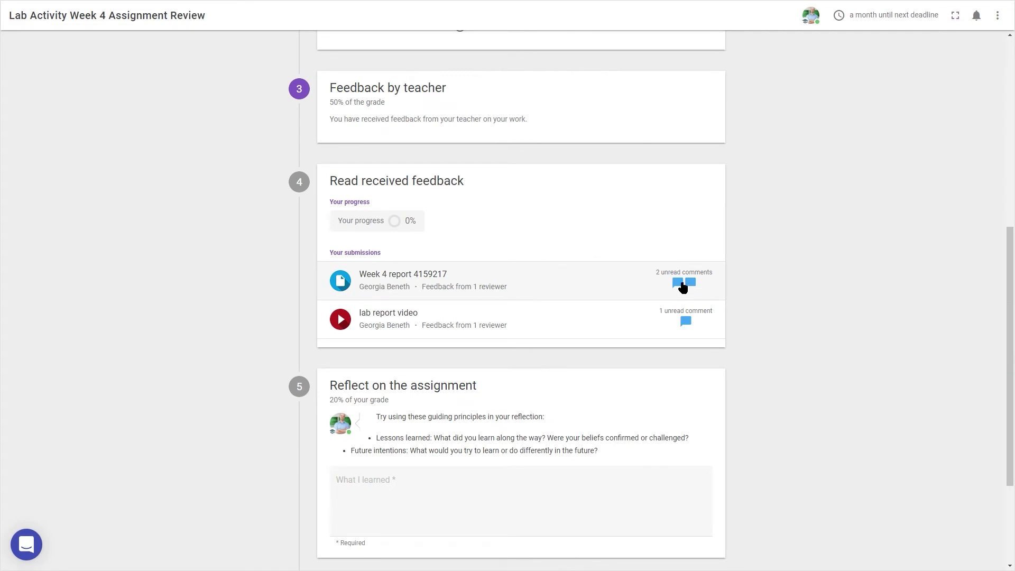
pyautogui.click(679, 283)
pyautogui.click(682, 284)
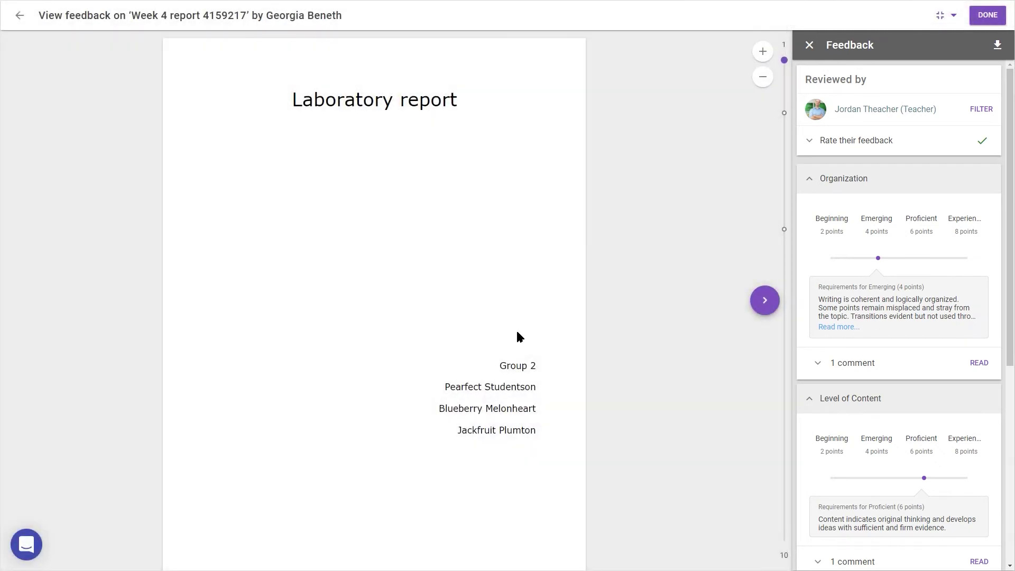
# Read the teacher's Organization comment on page 2 and Level of Content comment on page 4
pyautogui.click(785, 114)
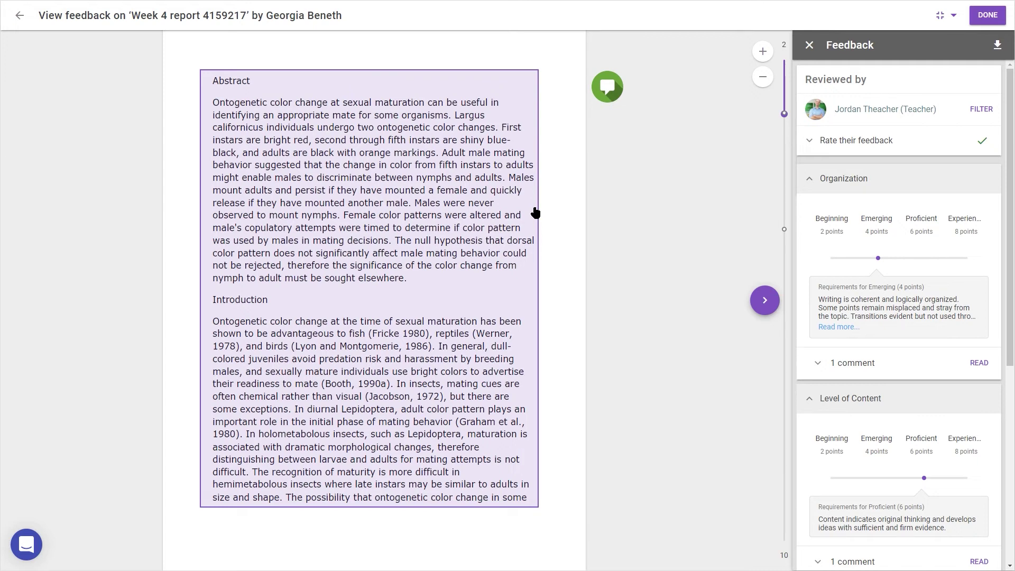
pyautogui.click(608, 87)
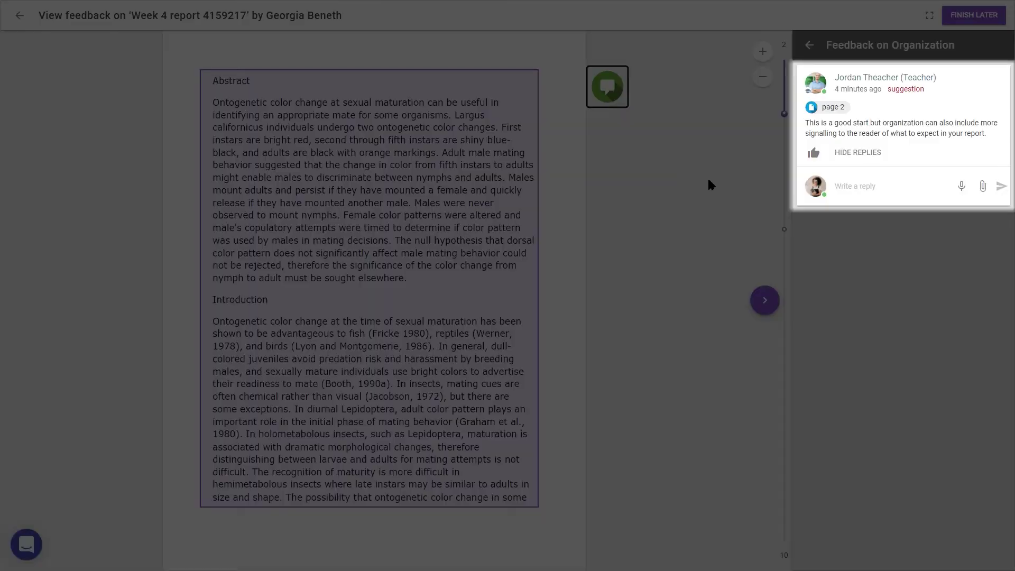
pyautogui.click(784, 231)
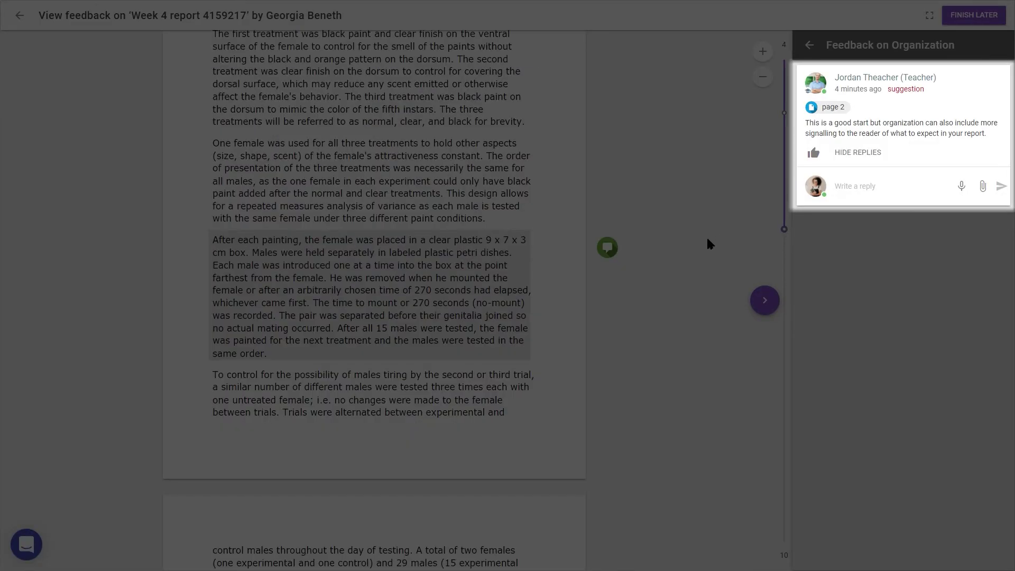
pyautogui.click(607, 248)
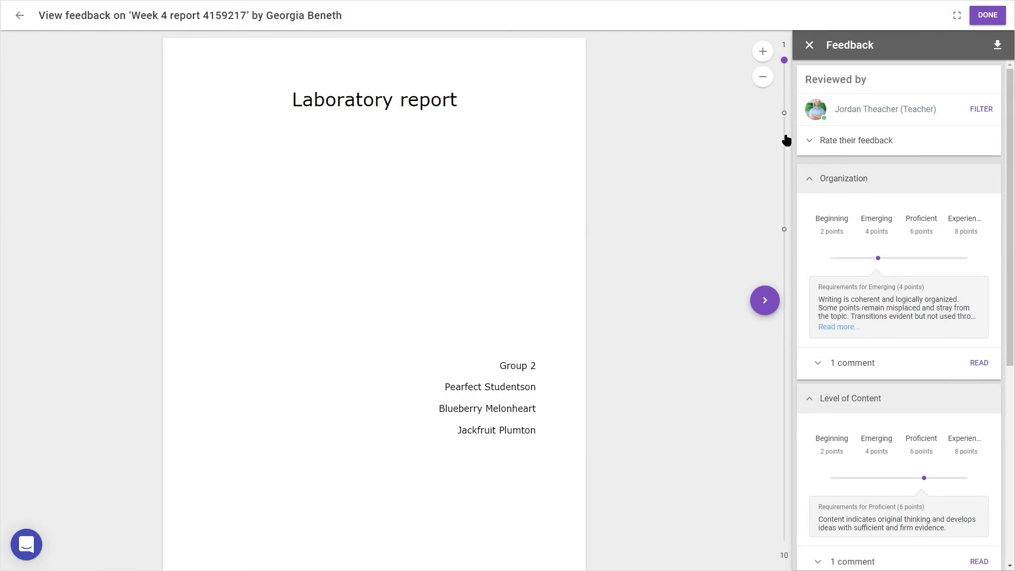
# Rate the teacher's feedback 7 for usefulness and return to the activity
pyautogui.click(810, 144)
pyautogui.moveTo(805, 183); pyautogui.dragTo(952, 183)
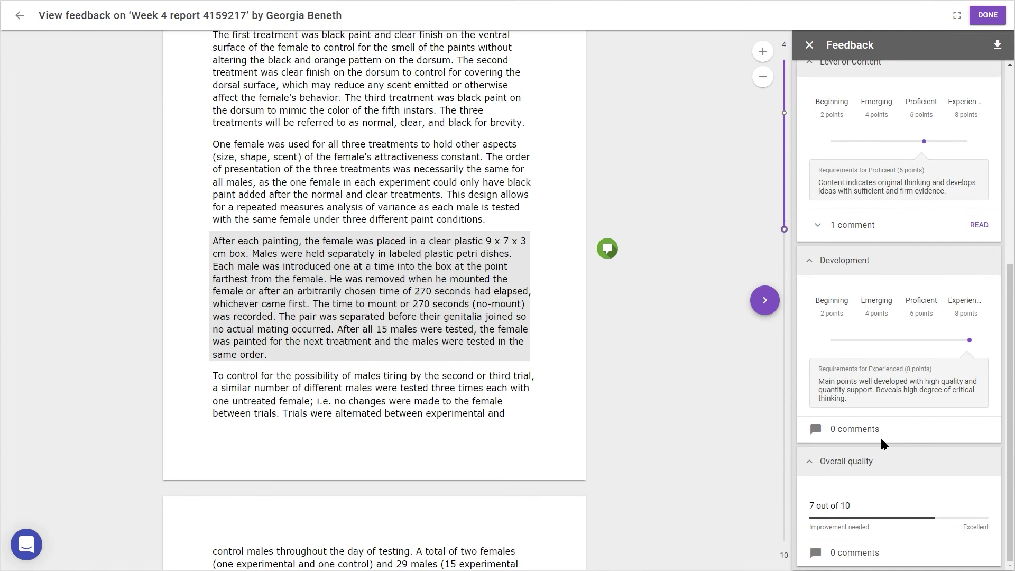
pyautogui.click(989, 15)
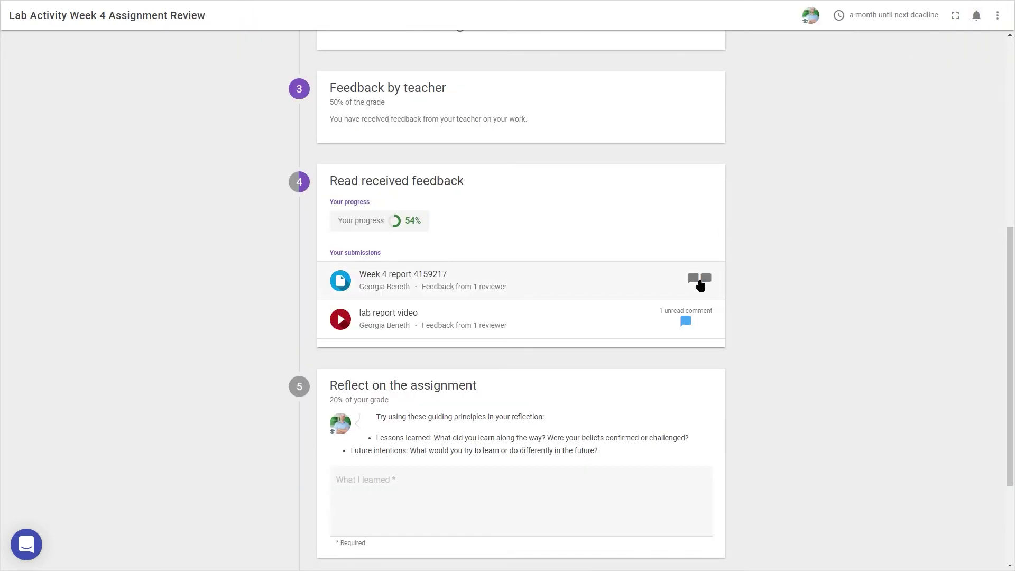
pyautogui.scroll(-2, 743, 184)
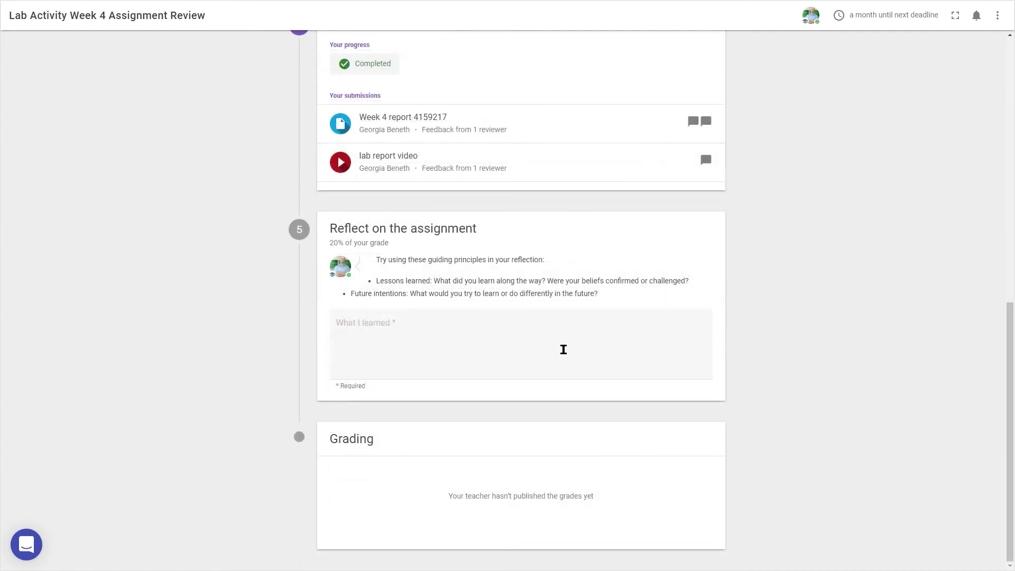
# Submit a What I learned reflection: the report was hard at first, but you learned to organise the assignment
pyautogui.click(432, 341)
pyautogui.write('I ')
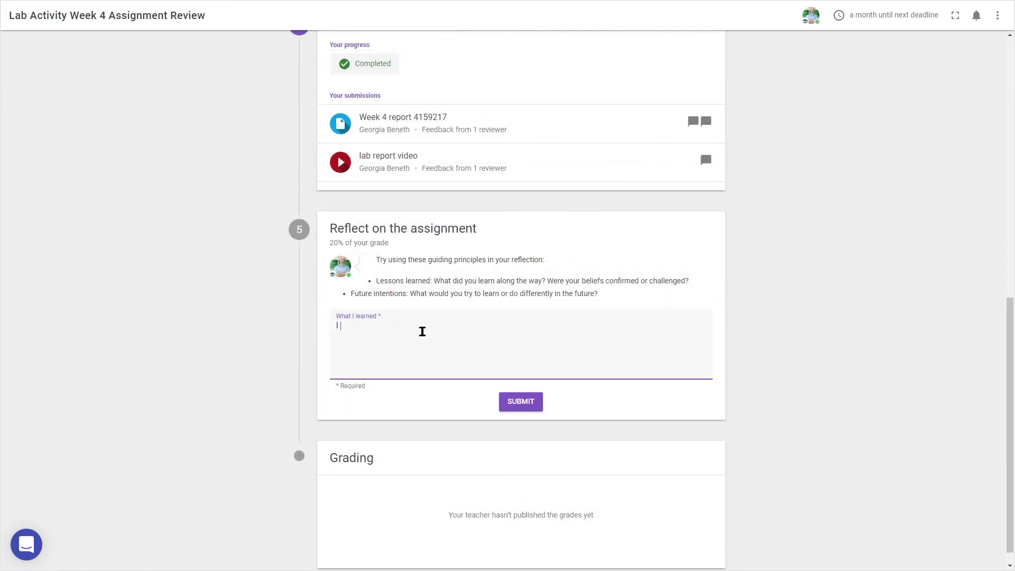
pyautogui.write("found it difficult at first to write the report with my limited experiences in the lab. But after completing the activity, felt that I'd learned more about how to organise this assignment, and develop the necessary content.")
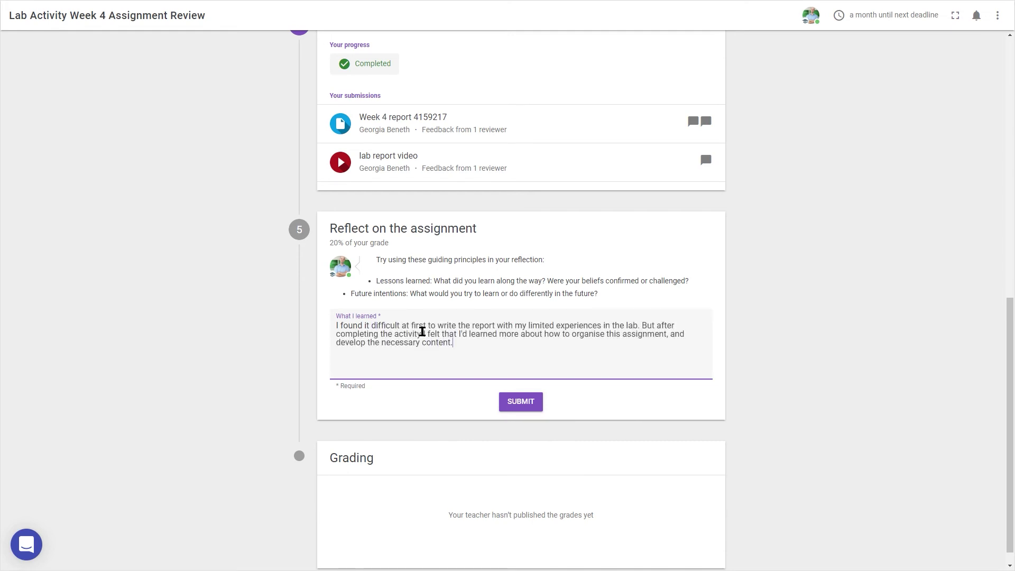
pyautogui.click(521, 402)
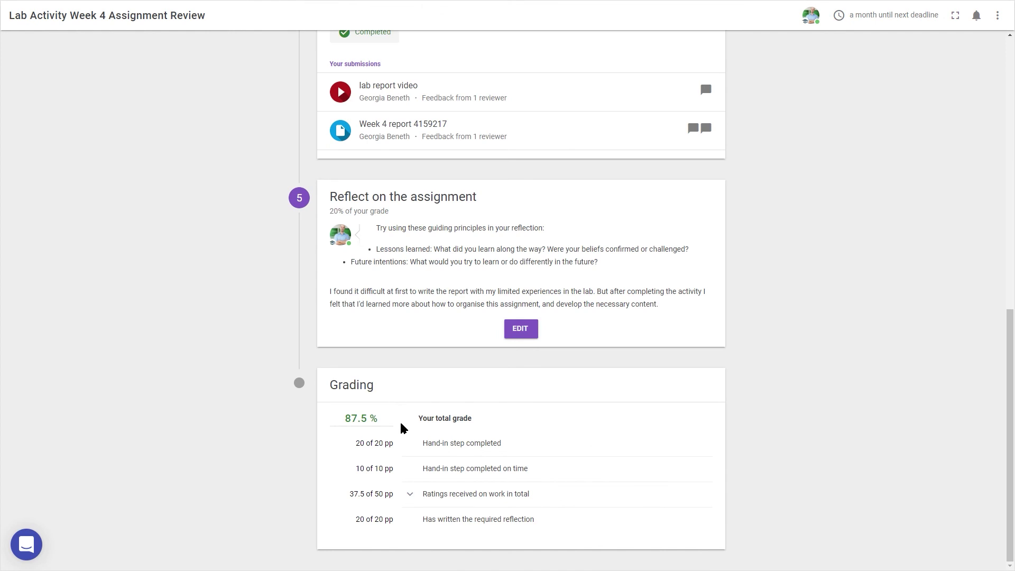
# Expand and collapse the ratings grade breakdown by criterion, then open the support helpdesk
pyautogui.click(412, 494)
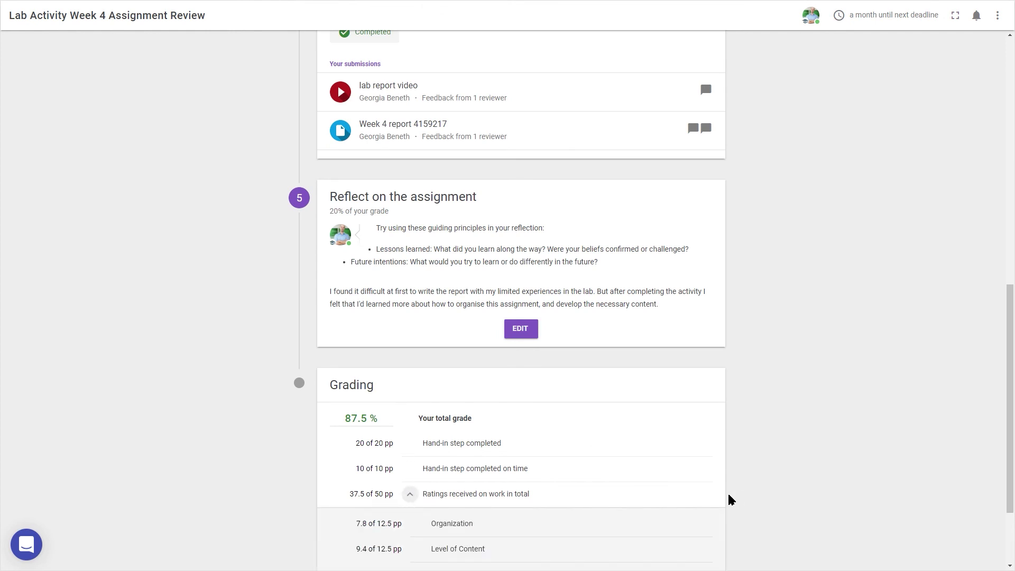
pyautogui.scroll(-3, 733, 500)
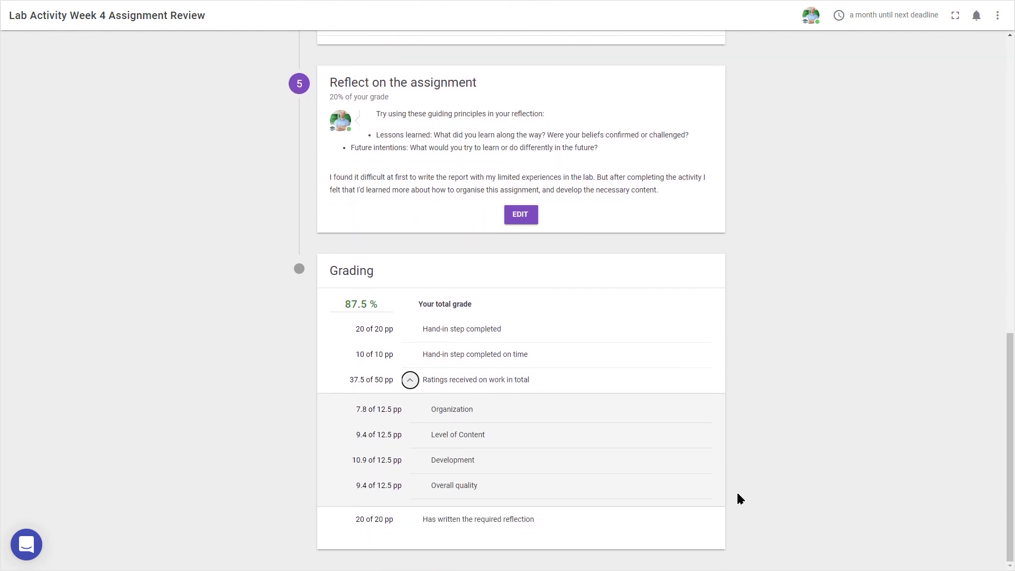
pyautogui.click(410, 492)
pyautogui.click(26, 544)
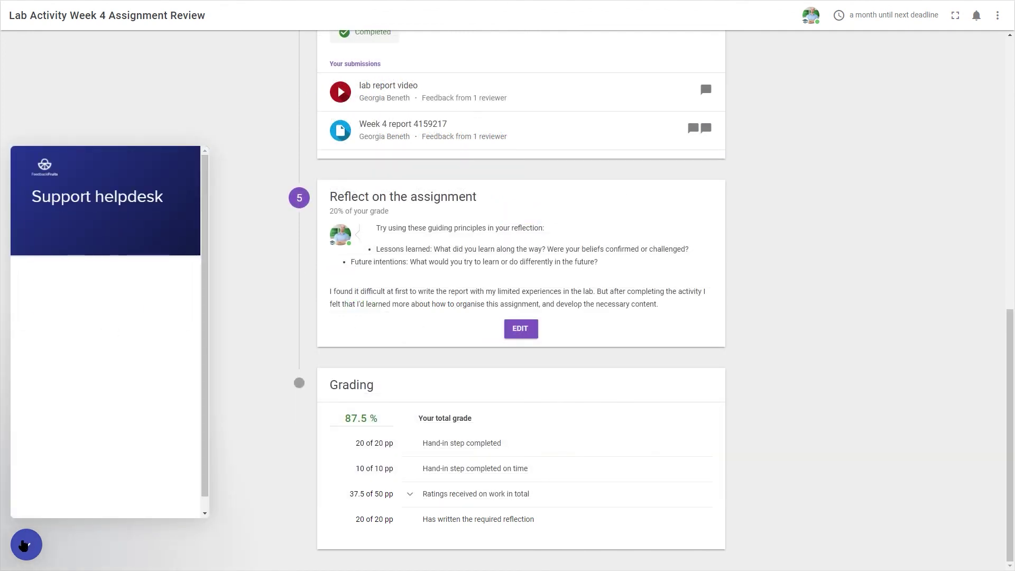